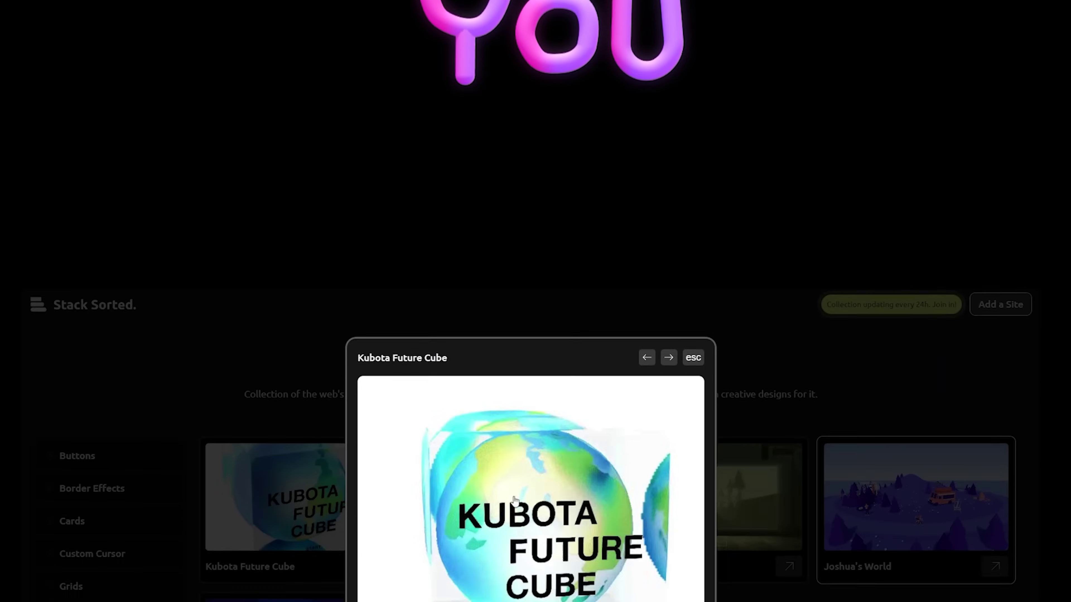
Scroll the Stack Sorted gallery past the pill-hands scene to the Peptone and Nexus sites.
scroll(540, 534, "down", 14)
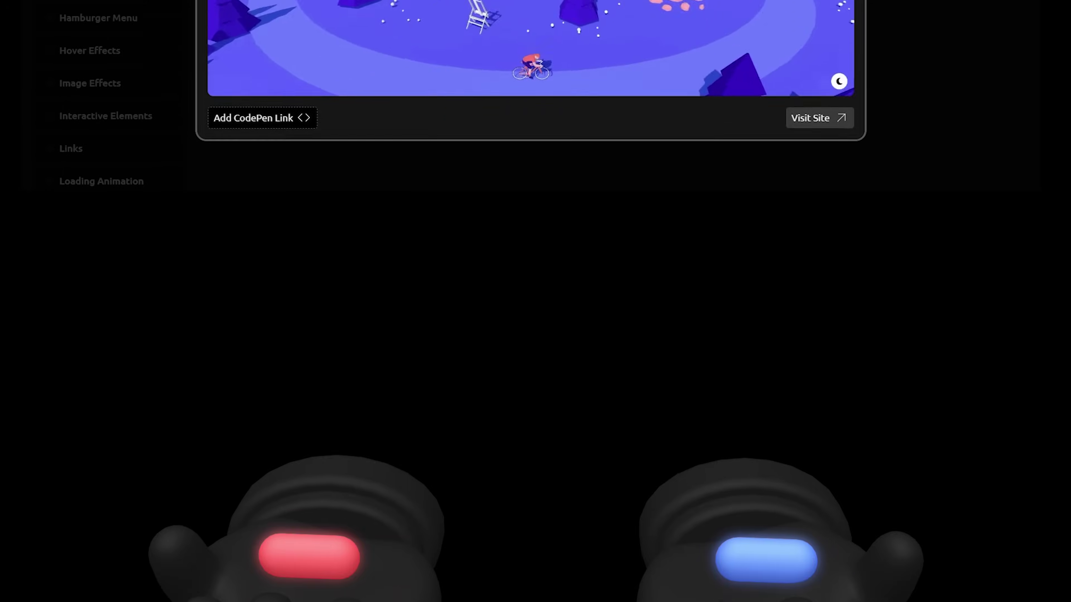
scroll(535, 301, "down", 8)
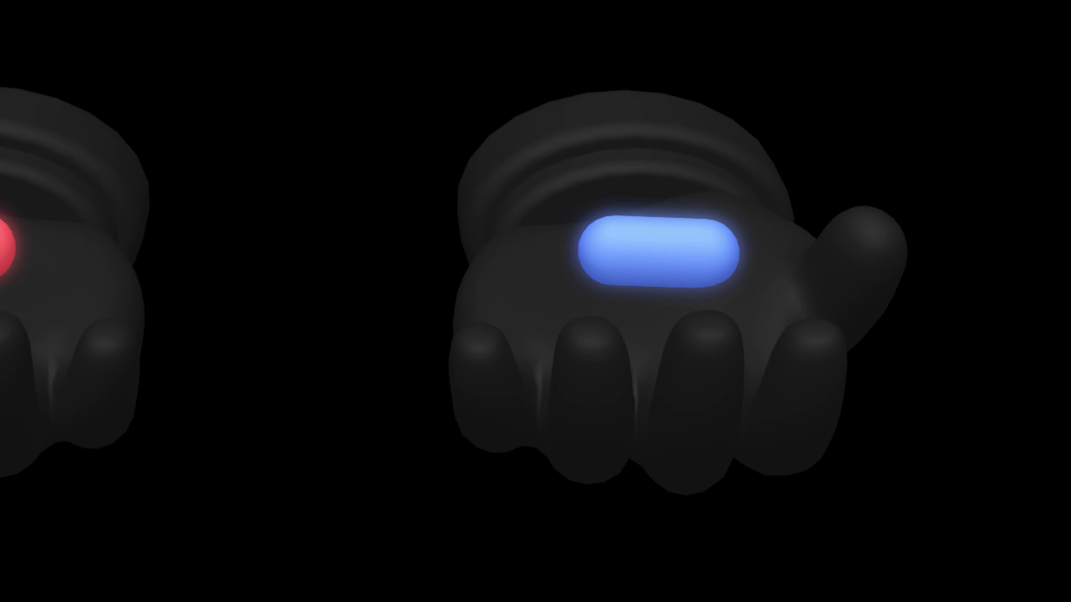
scroll(536, 301, "down", 6)
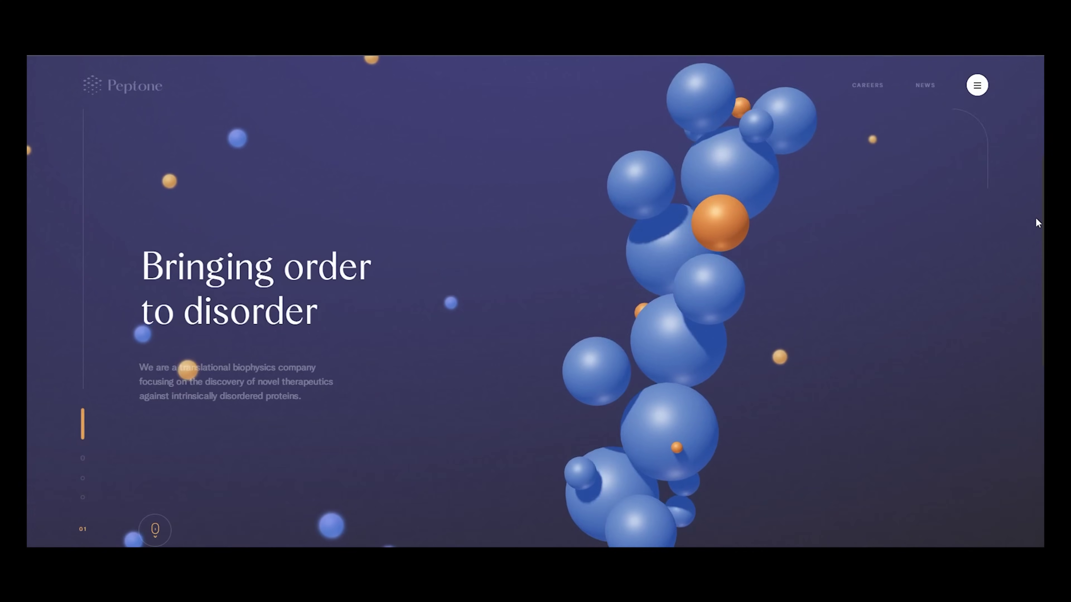
scroll(1036, 217, "down", 1)
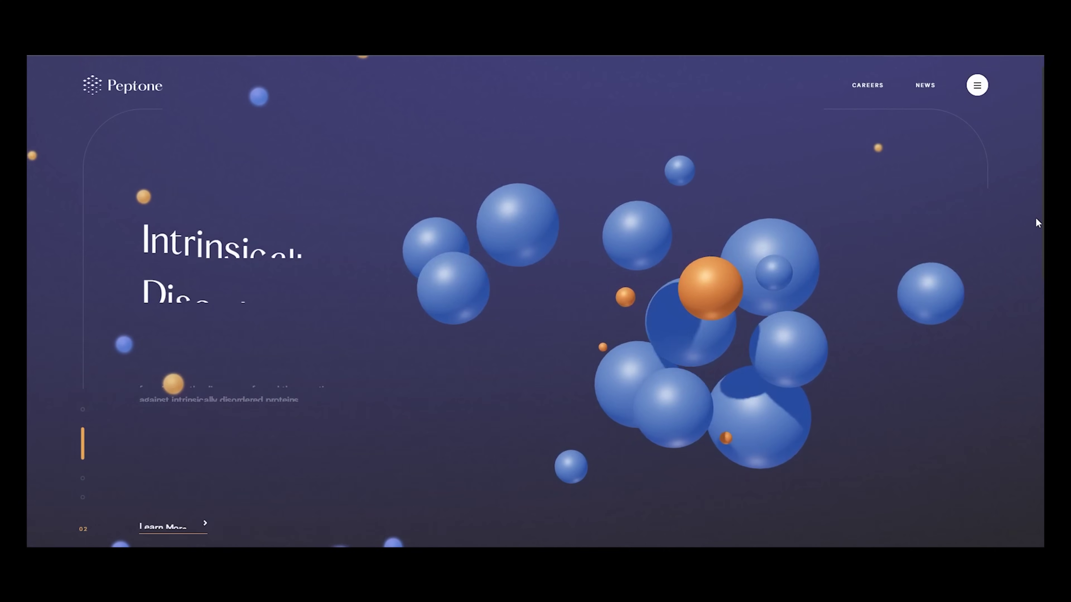
scroll(1036, 216, "down", 1)
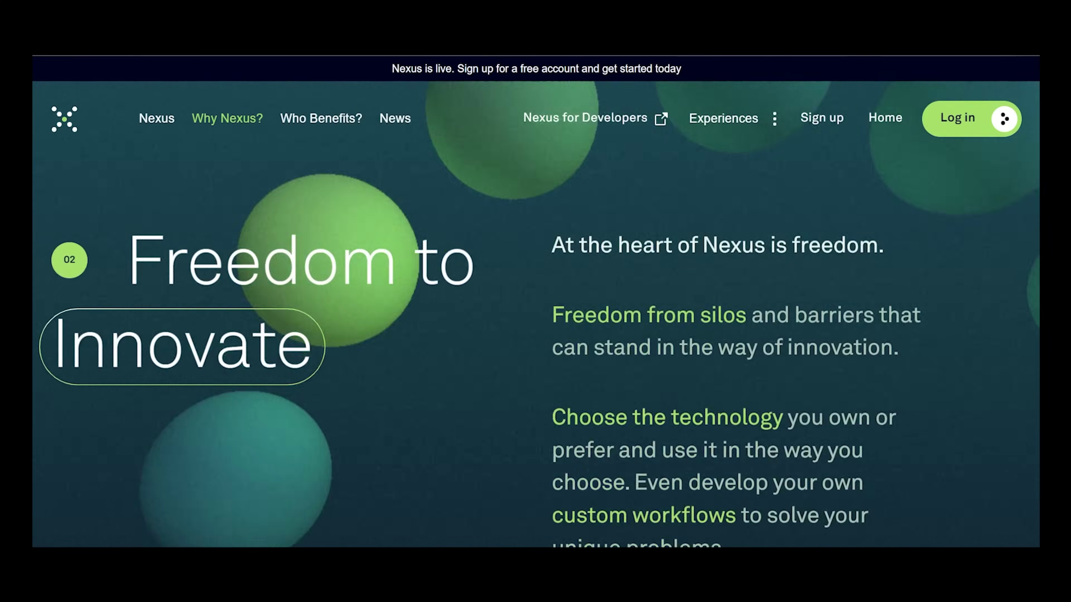
scroll(535, 302, "down", 3)
scroll(535, 301, "down", 1)
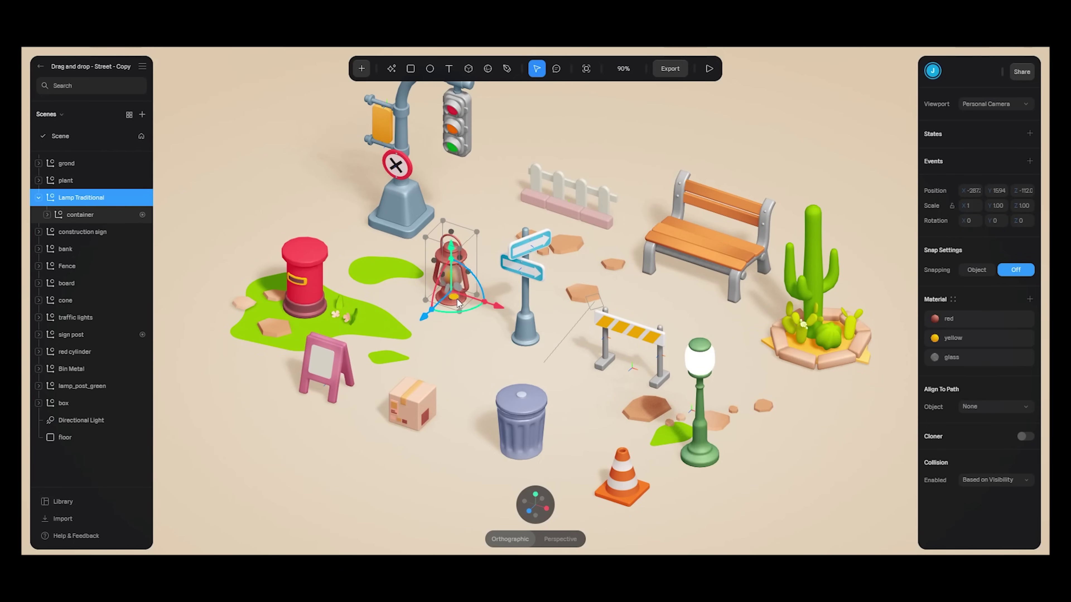
Select the sign post and metal bin, then show the Vanilla JS, Three.js and React export options.
left_click(530, 335)
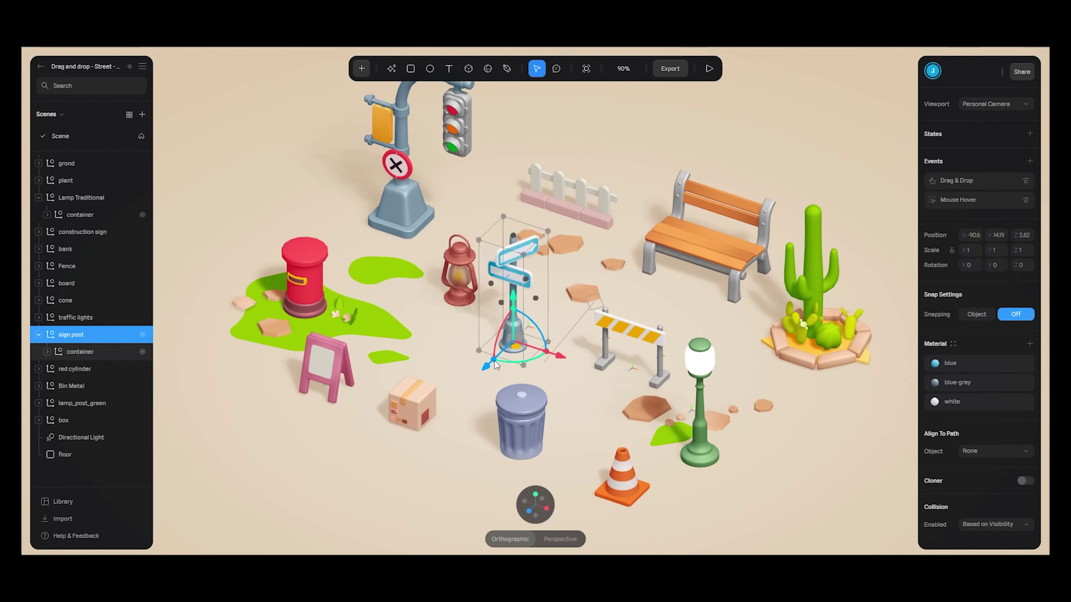
left_click(529, 426)
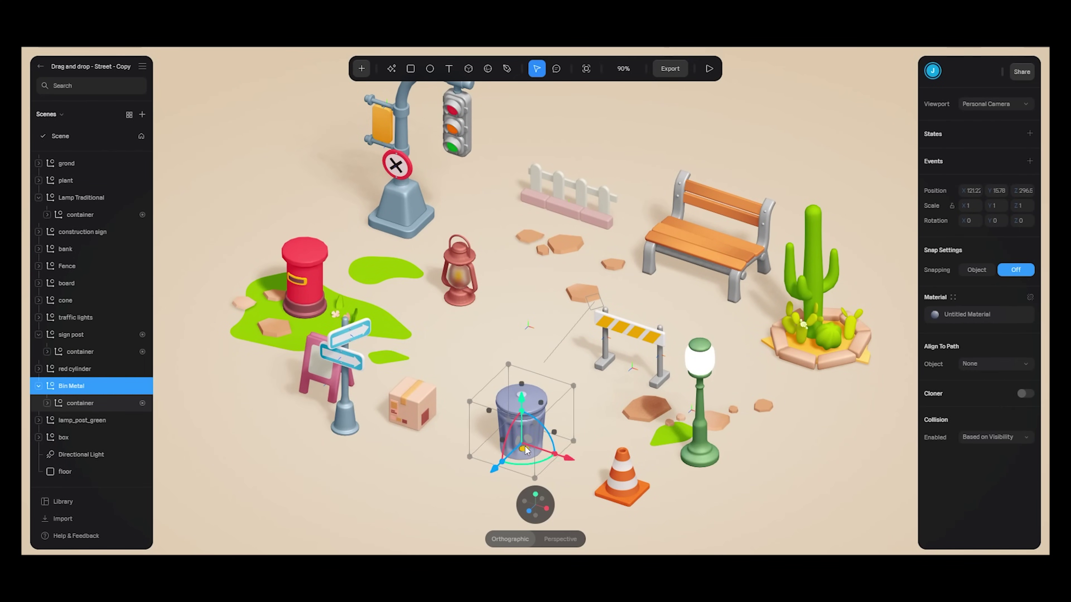
left_click(670, 68)
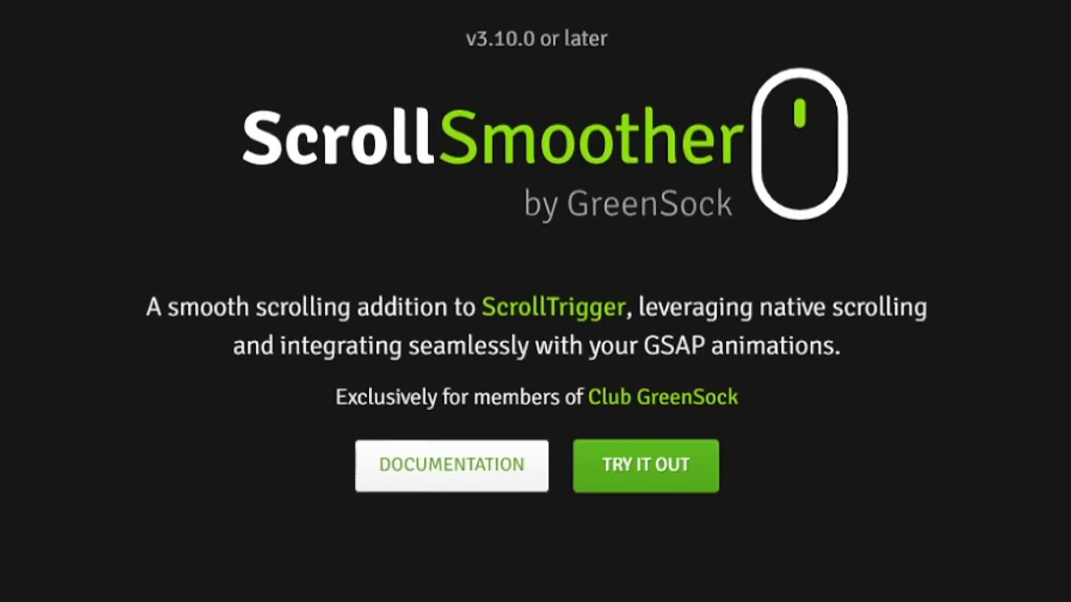
scroll(1037, 388, "down", 5)
scroll(1036, 382, "down", 10)
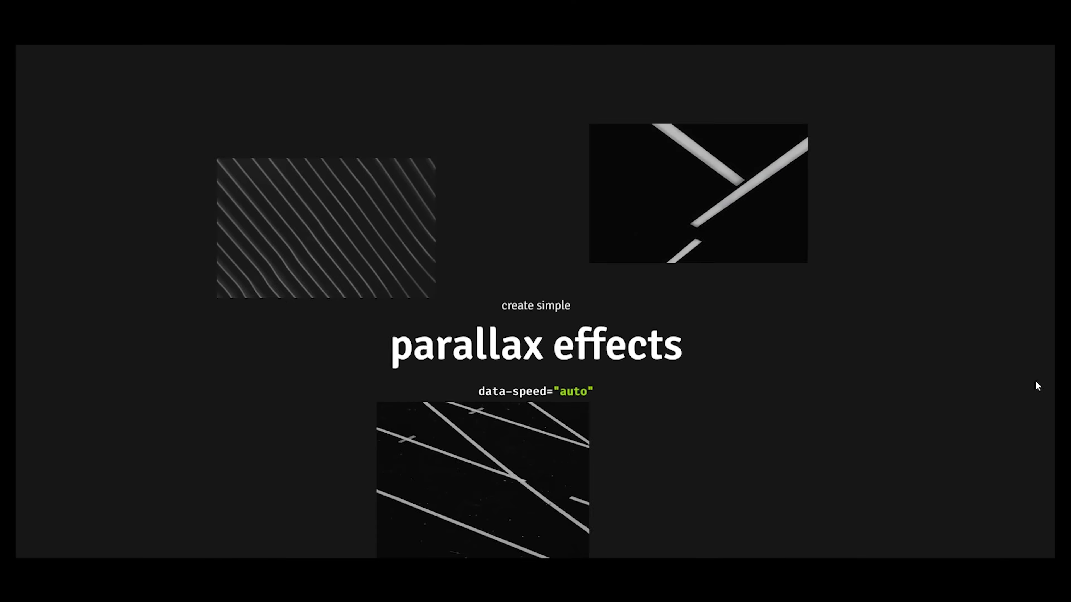
Scroll the ScrollSmoother page past the data-speed and data-lag examples.
scroll(1035, 381, "down", 10)
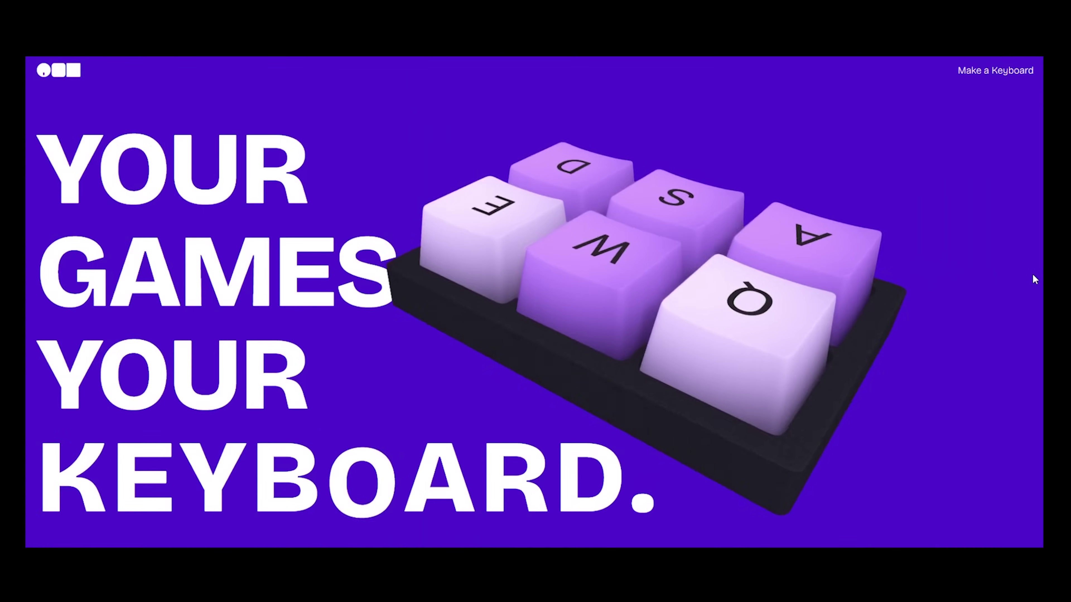
Scroll the keyboard landing page to watch the 3D keypad rotate and change colours.
scroll(1032, 275, "down", 5)
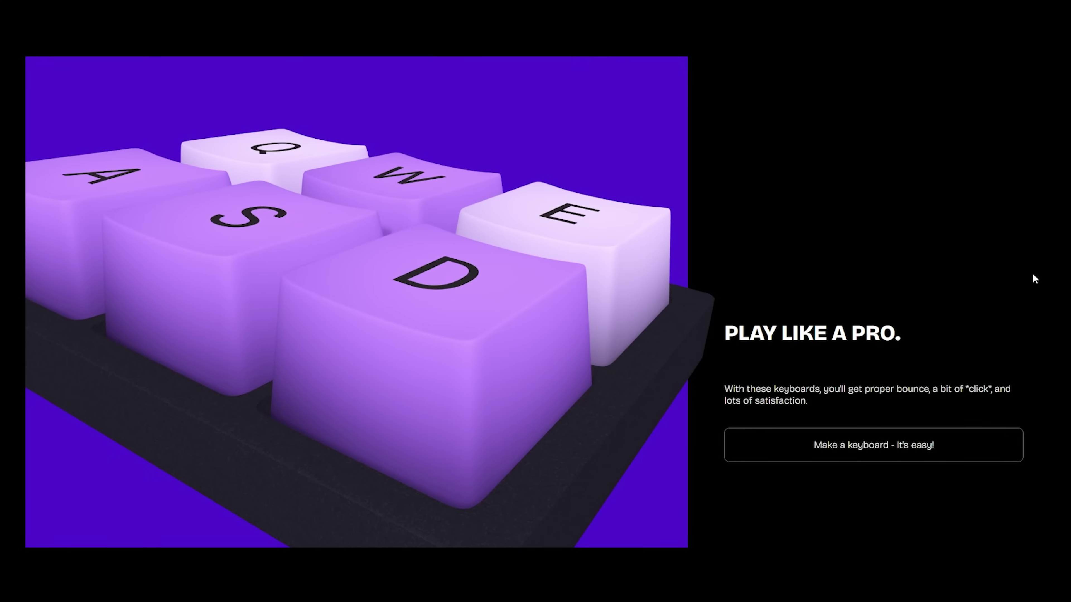
scroll(1032, 278, "down", 5)
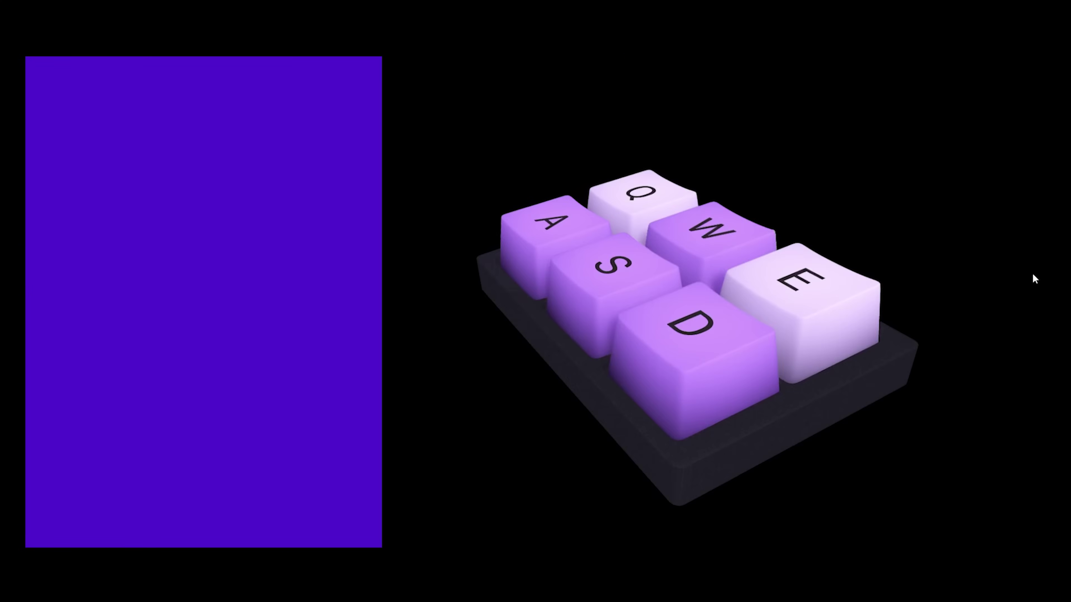
scroll(1032, 278, "down", 3)
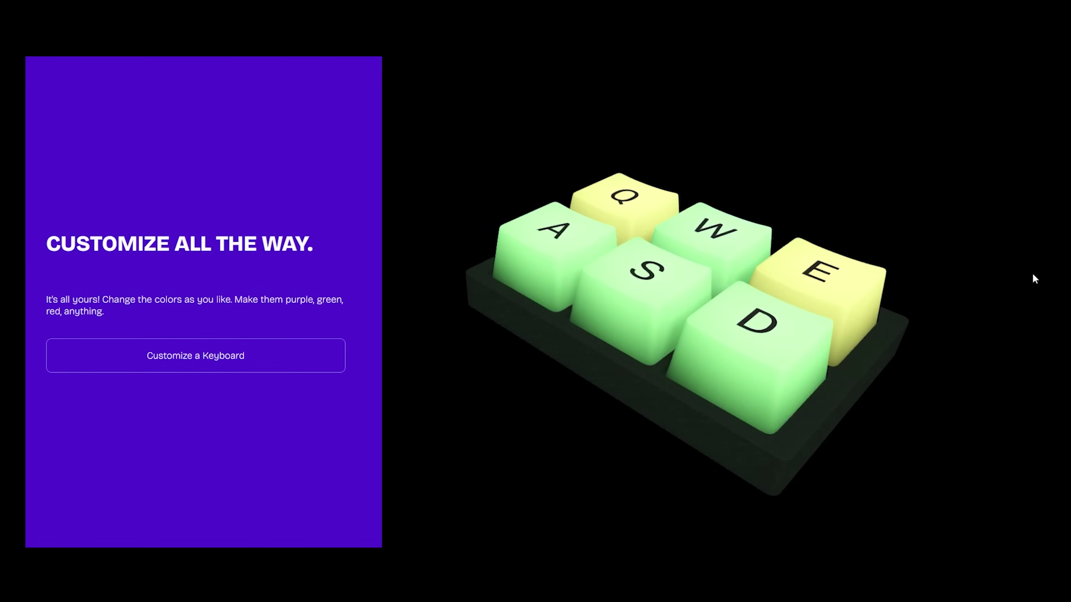
scroll(1032, 278, "down", 3)
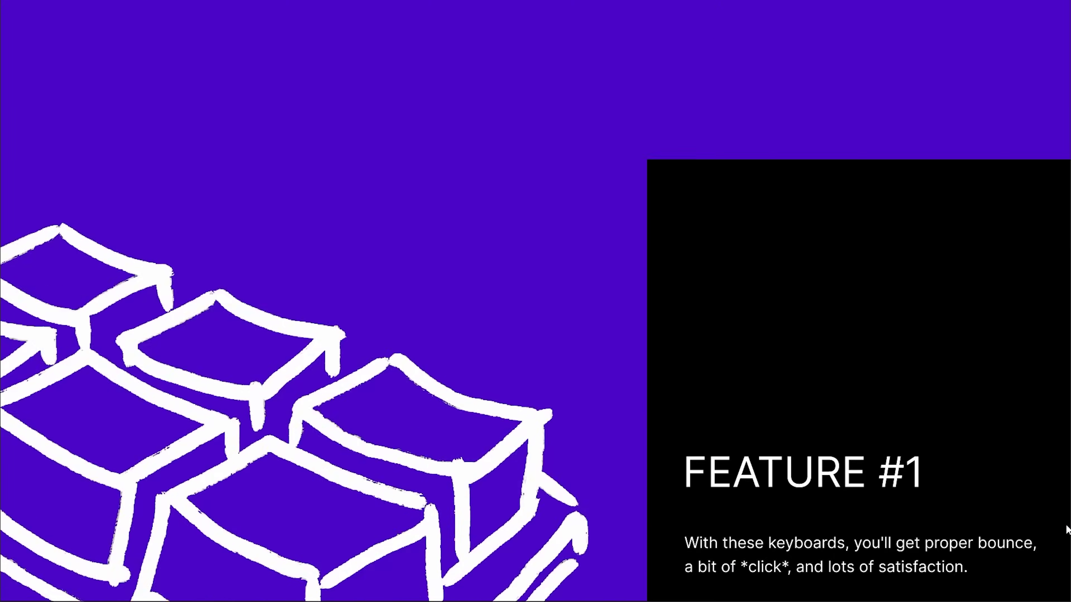
Scroll the slide mock-up through FEATURE #1, FEATURE #2 and the footer.
scroll(1066, 529, "down", 3)
scroll(1067, 530, "down", 2)
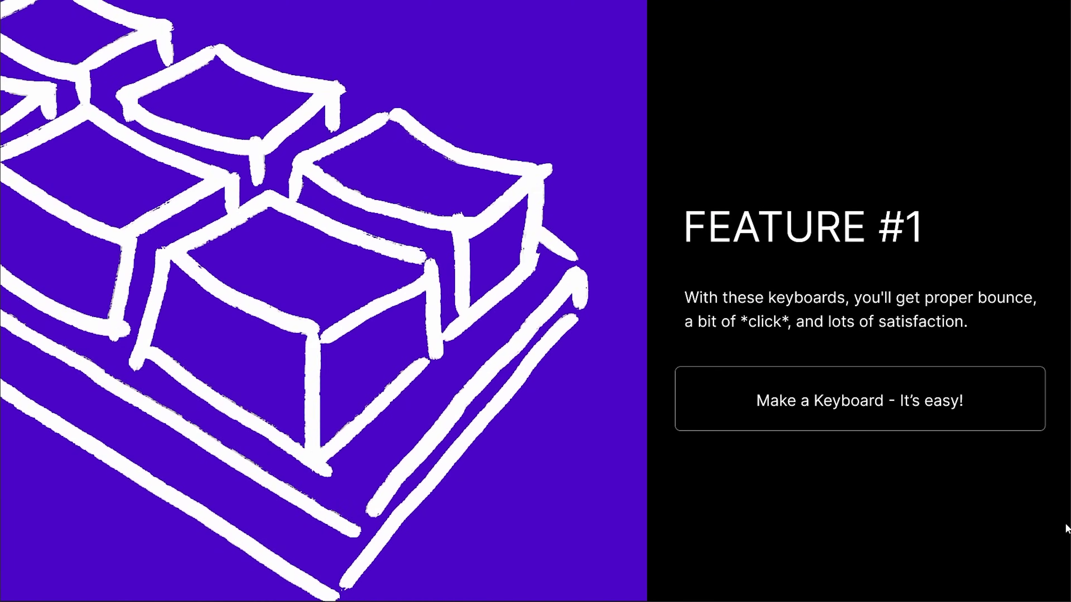
scroll(1067, 529, "down", 5)
scroll(1067, 530, "down", 5)
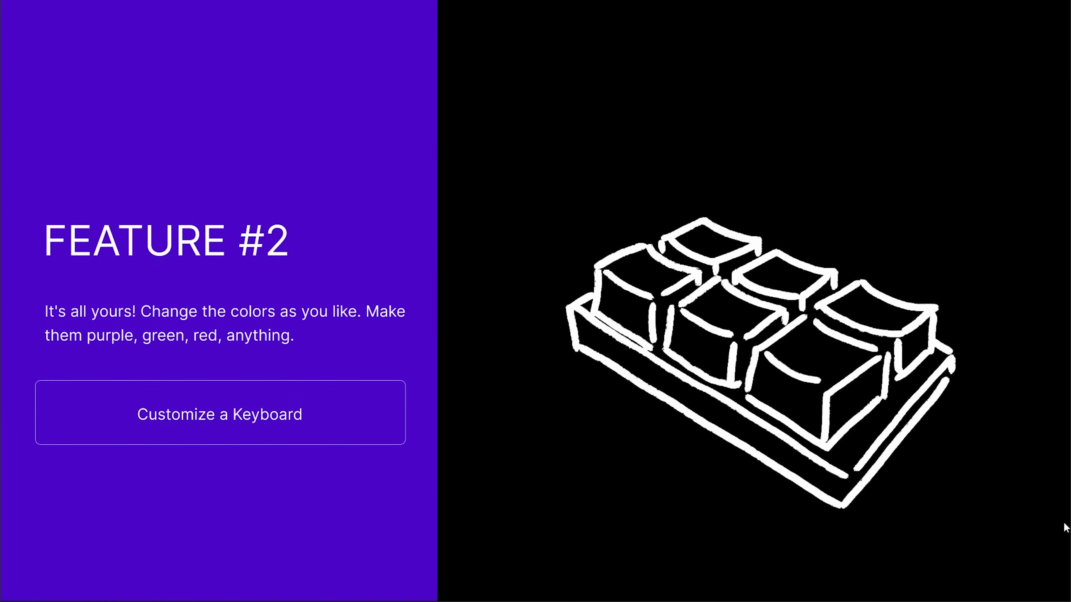
scroll(1067, 530, "down", 10)
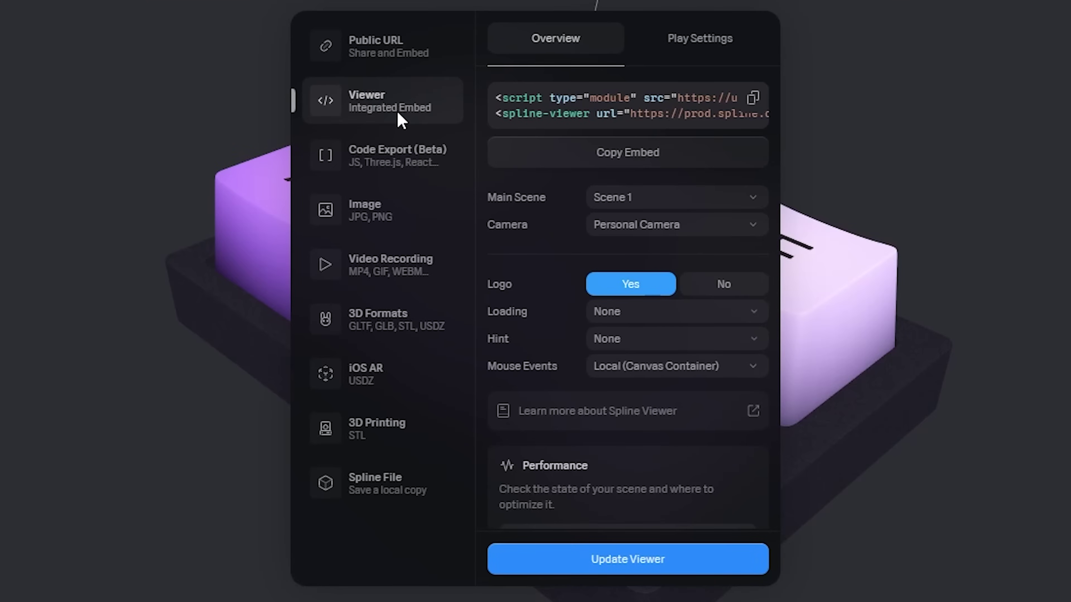
Browse Code Export, Image, Video Recording and 3D Formats, showing the format list with GLTF.
left_click(397, 148)
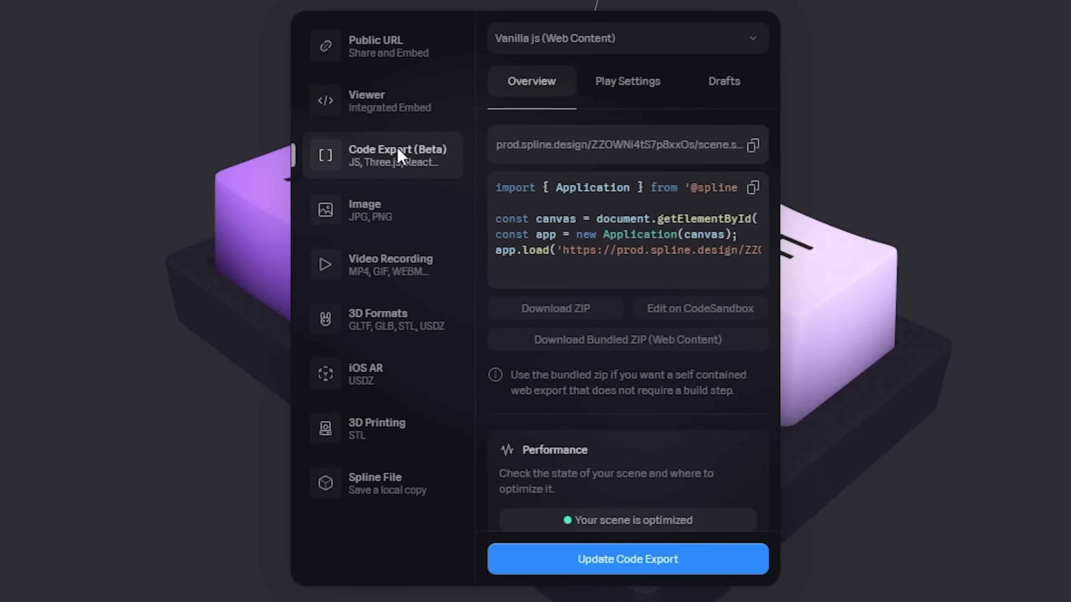
left_click(403, 215)
left_click(406, 256)
left_click(402, 313)
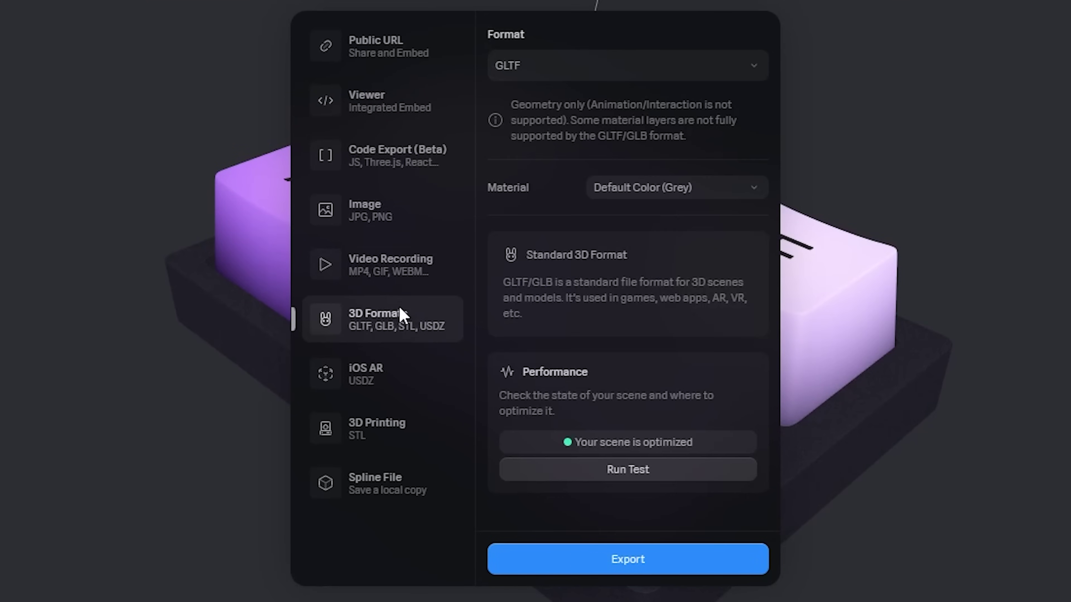
left_click(567, 68)
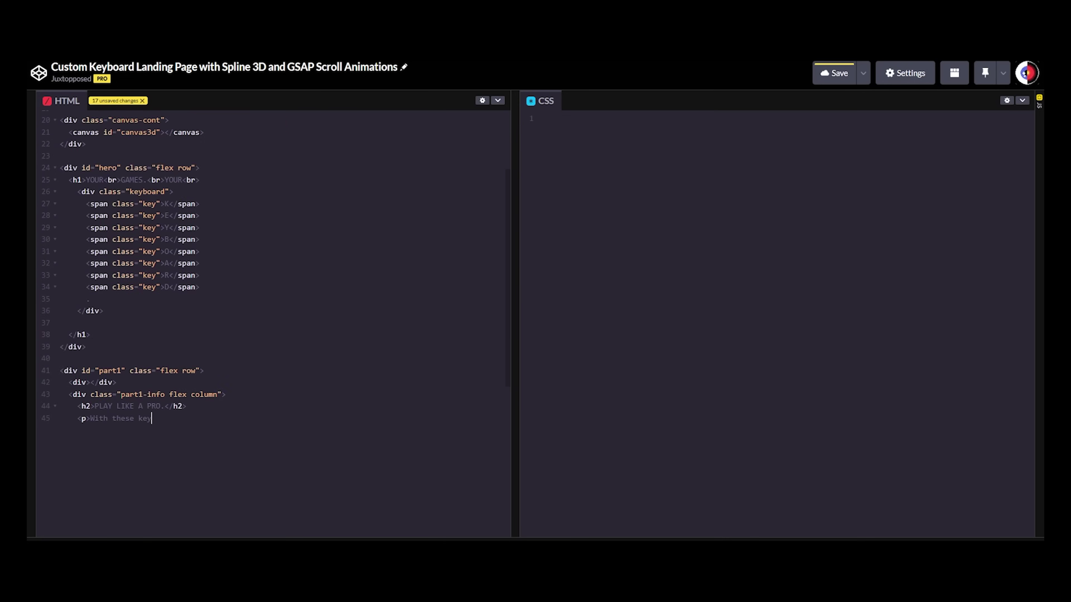
Type the feature paragraph 'get proper bounce, a bit of *click*, and lots o…' into the HTML.
type("get proper bounce, a bit of *click*, and lots o")
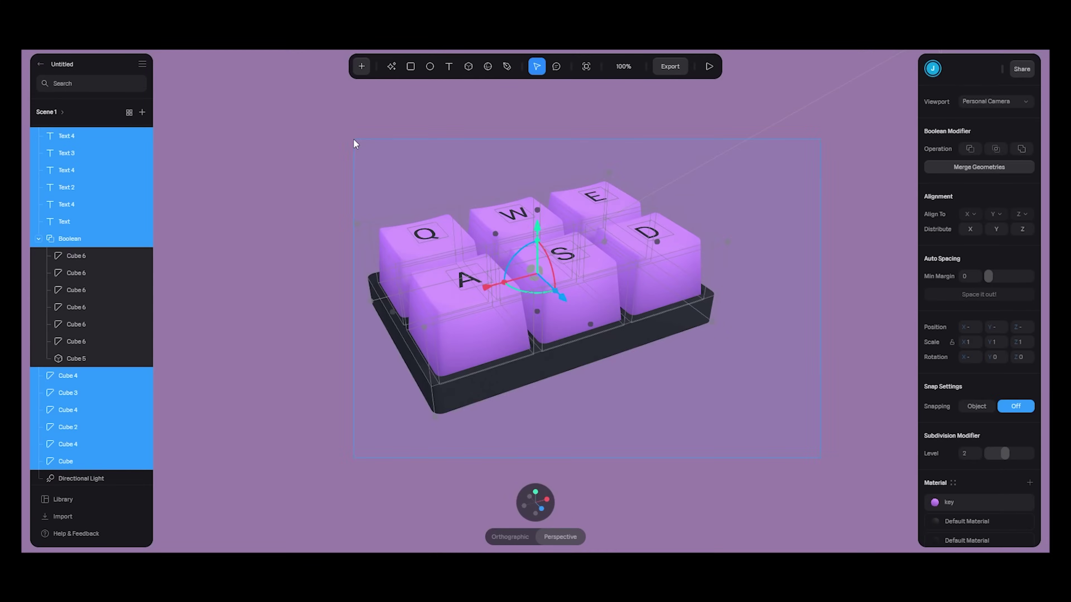
Group the selected keycaps, letters and base with Ctrl+G and rename the group keyboard.
key("ctrl+g")
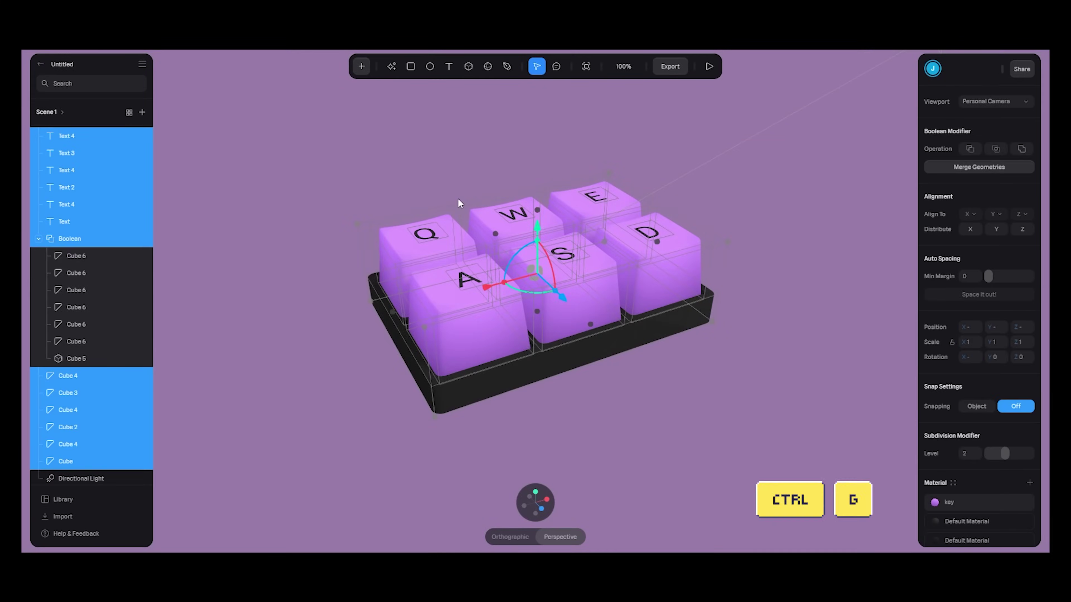
double_click(84, 141)
type("keybo")
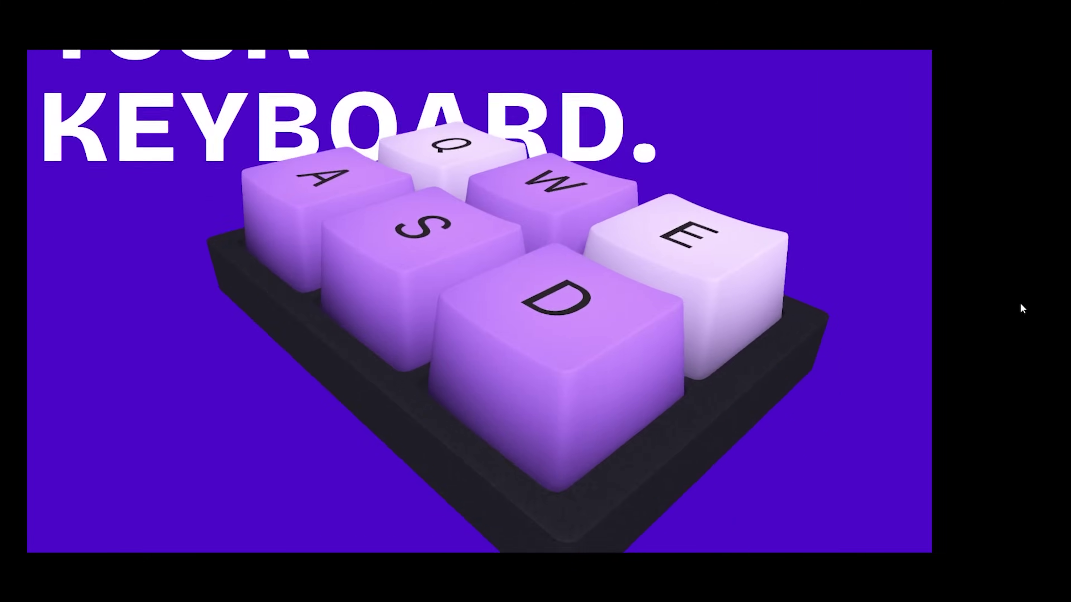
Scroll through the GSAP timeline code tweening keyboard position, scale and rotation.
scroll(1019, 304, "down", 10)
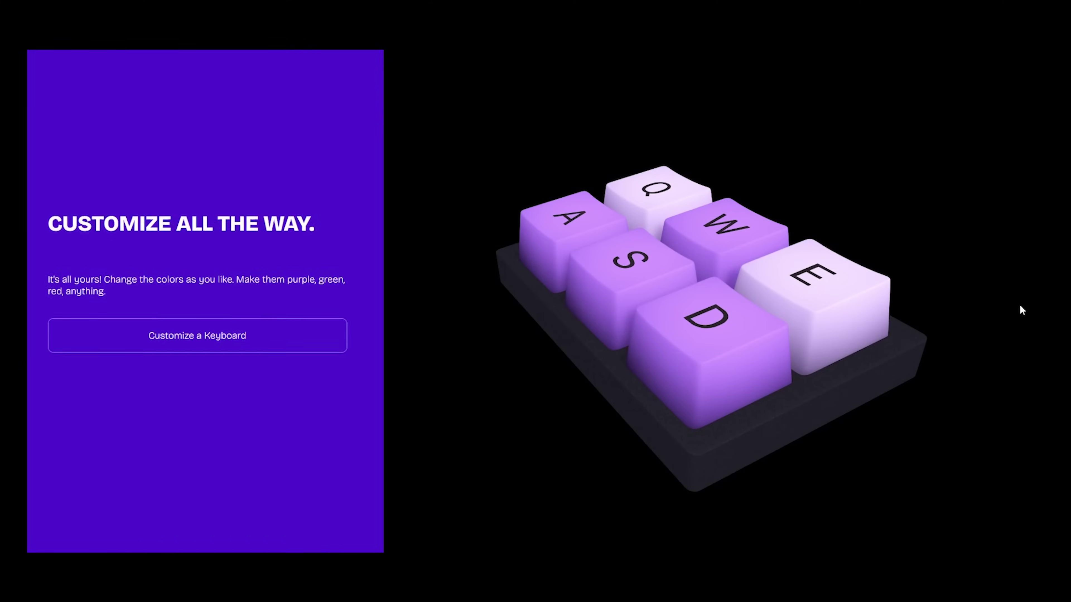
scroll(1022, 310, "down", 5)
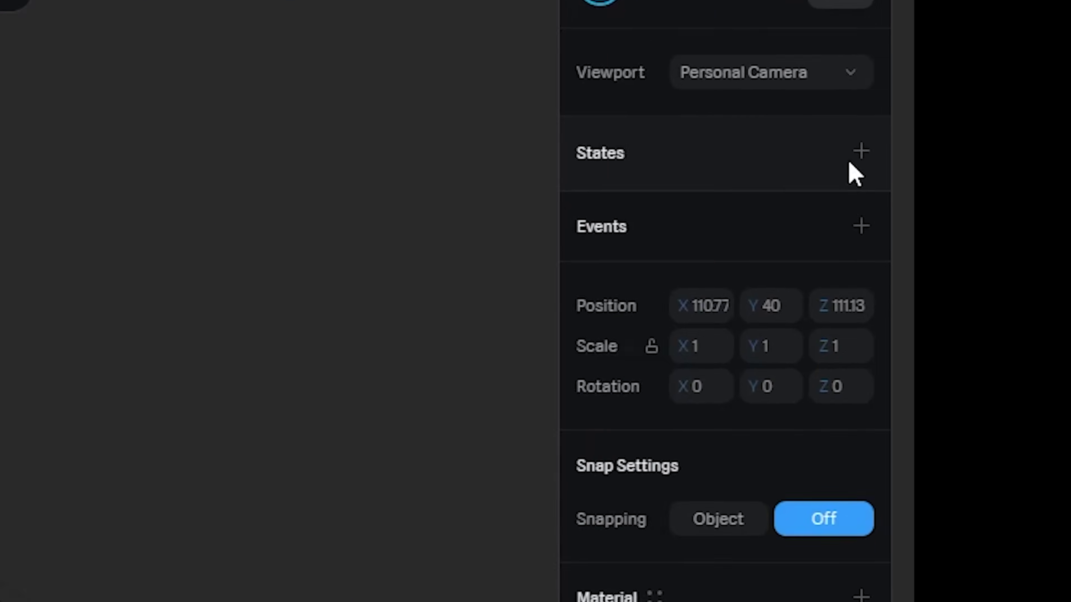
Add a pressed state with the D keycap lowered, plus another state with a changed depth colour.
left_click(1029, 131)
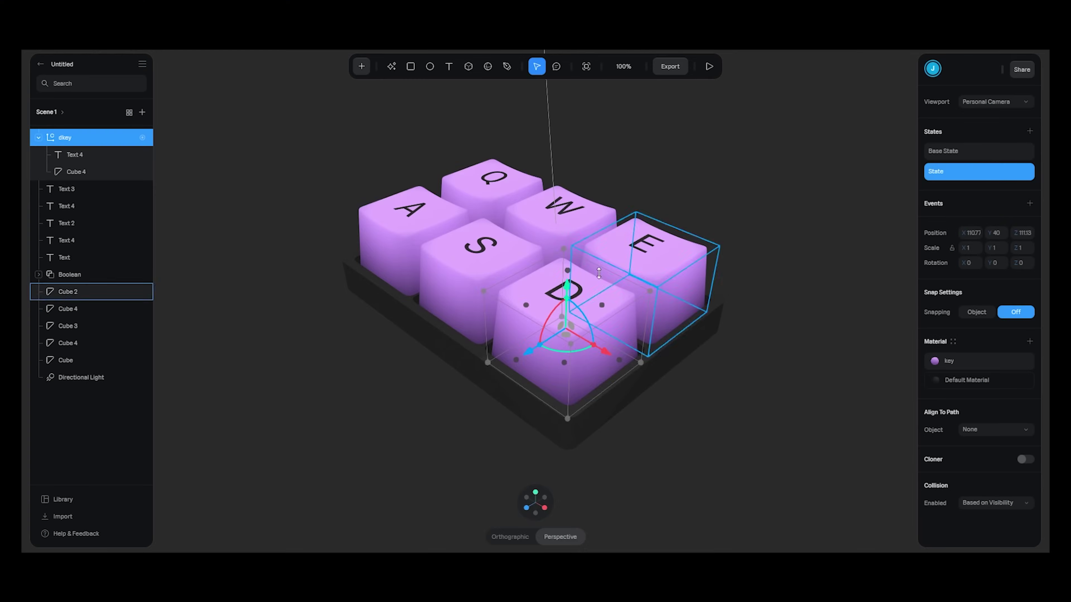
left_click_drag(566, 297, 567, 312)
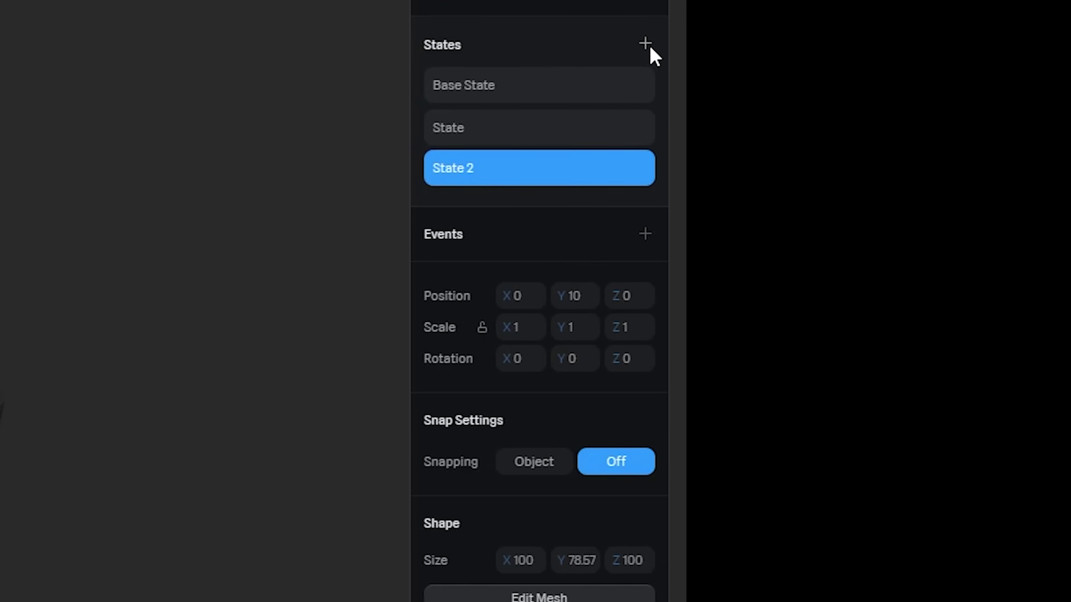
left_click(1026, 53)
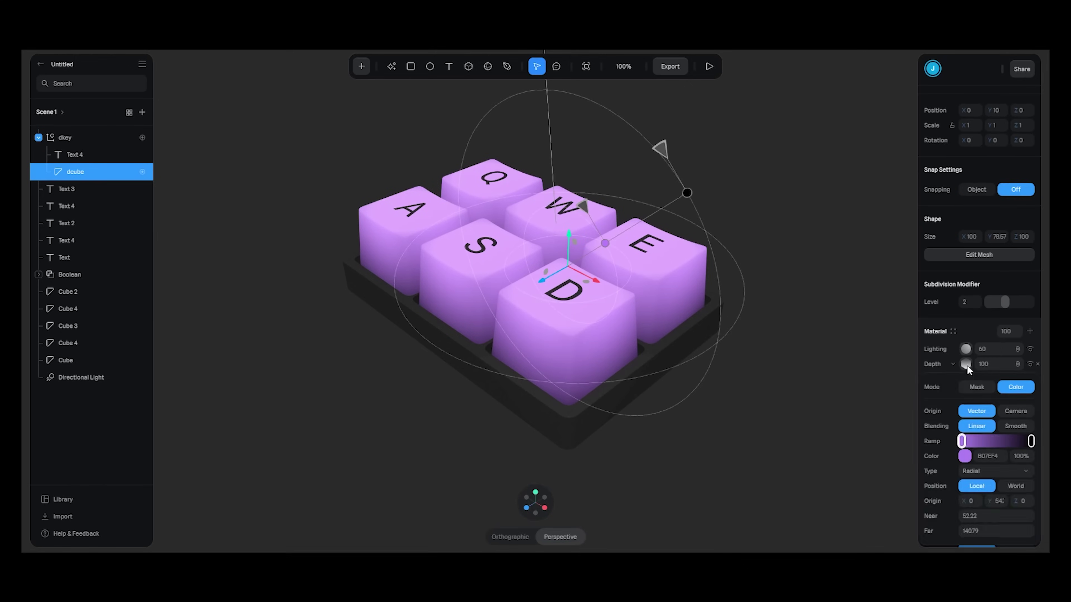
left_click(965, 364)
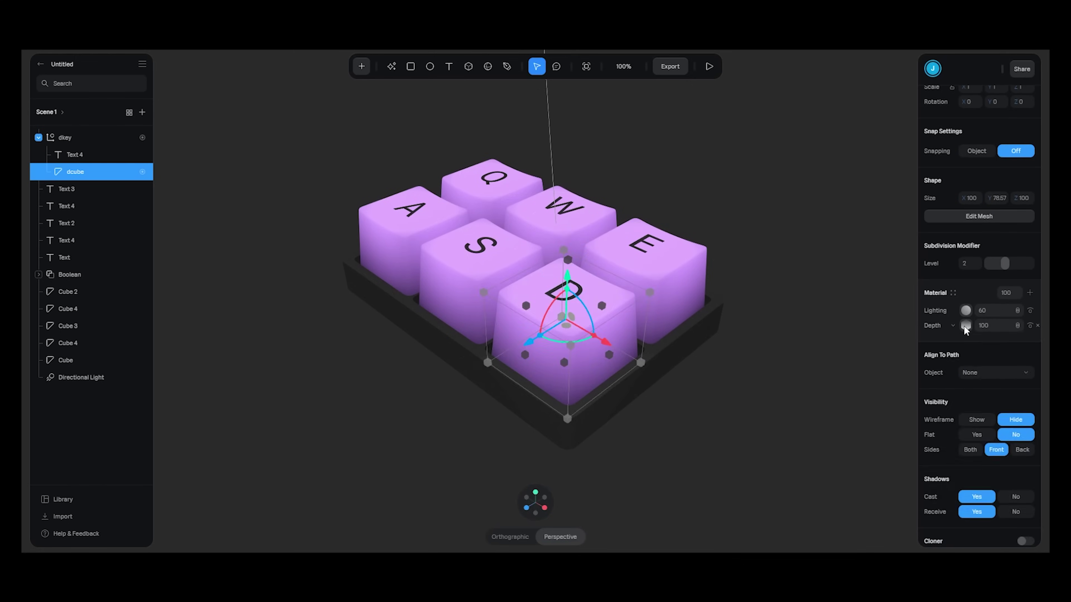
Select the D key group and add a new event to it.
scroll(965, 387, "down", 2)
left_click(965, 364)
key("Escape")
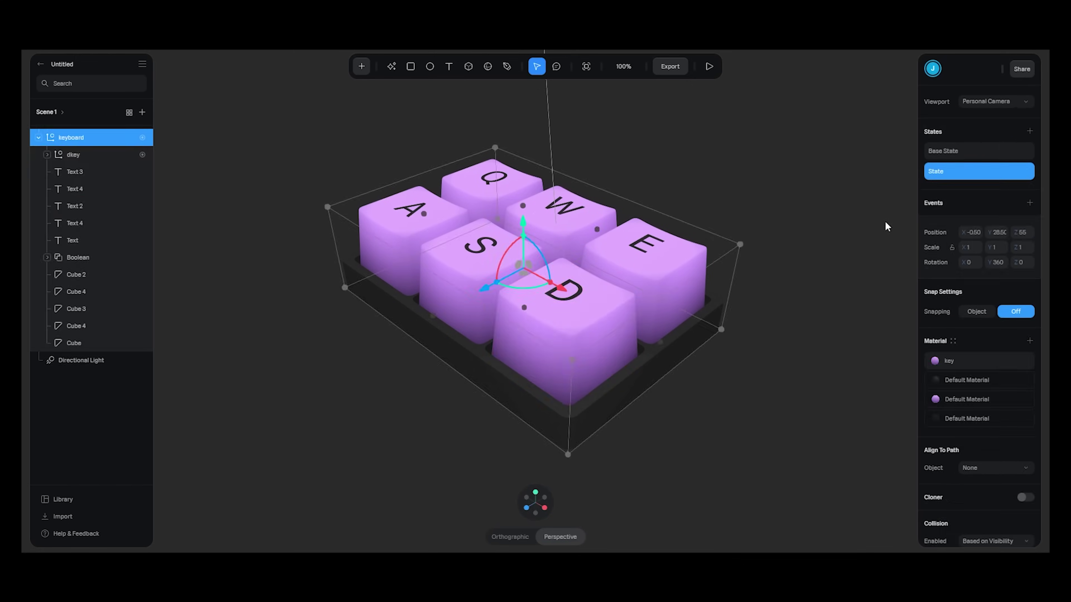
left_click(1029, 203)
Give the D key a Key Down event and a second Mouse Down event.
left_click(443, 139)
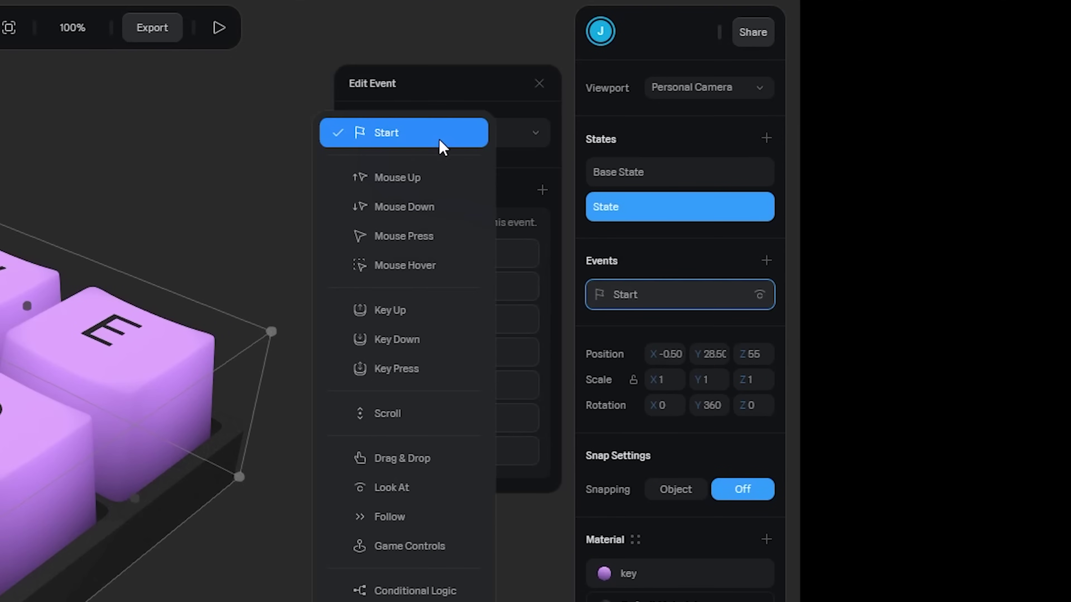
left_click(443, 342)
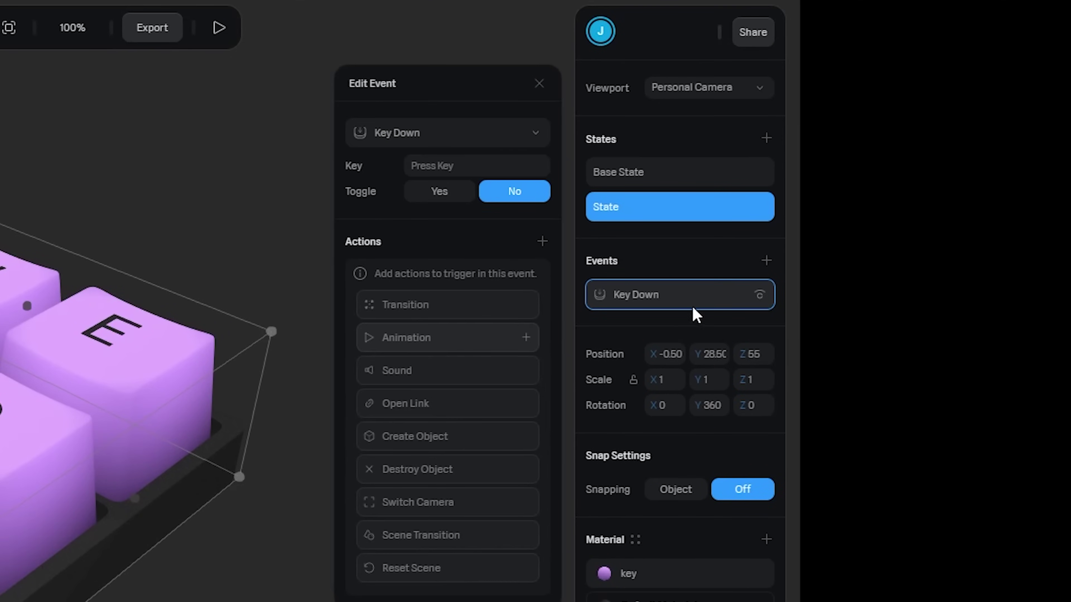
left_click(764, 260)
left_click(456, 139)
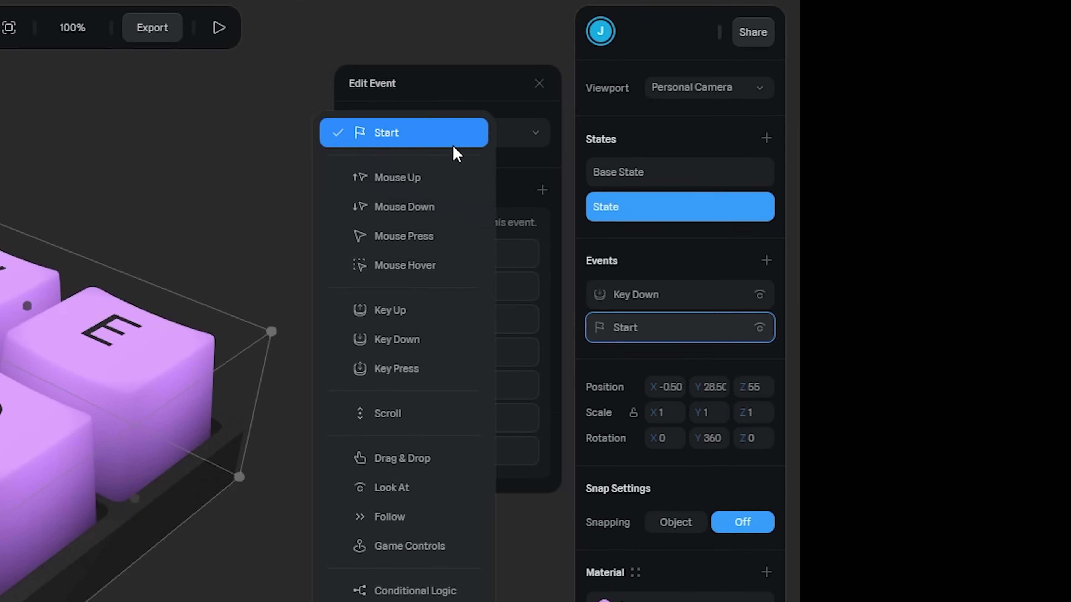
left_click(454, 208)
left_click(658, 295)
Add Transition actions targeting dkey that press the key and return it to Base State.
left_click(493, 223)
left_click(493, 259)
left_click(480, 346)
left_click(459, 331)
left_click(447, 374)
left_click(400, 362)
left_click(531, 302)
left_click(444, 435)
left_click(422, 426)
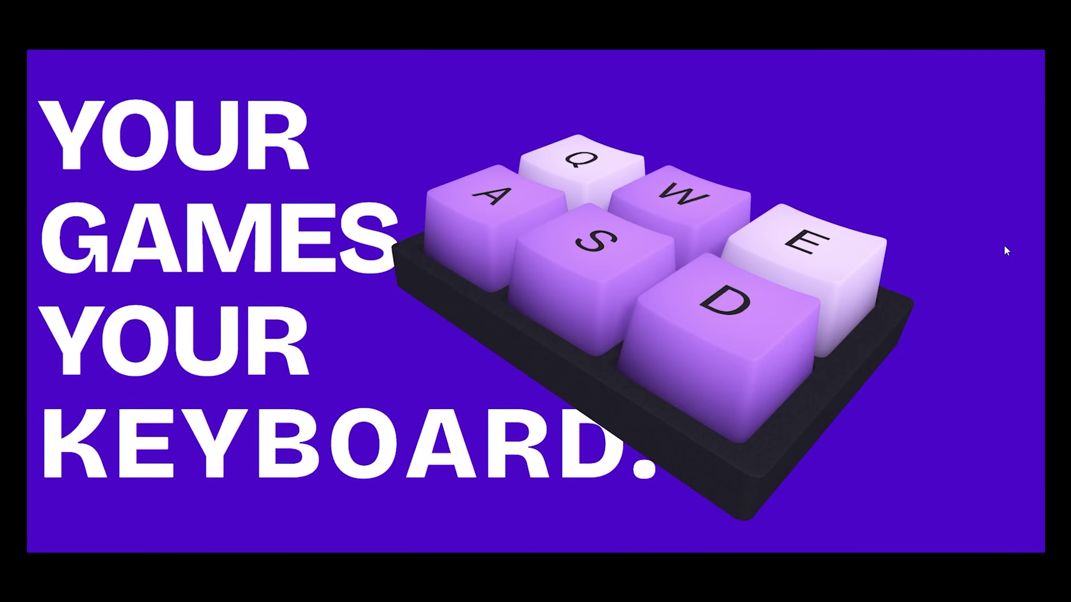
Scroll through the scrollTrigger code to the onEnter handler emitting keyDown on key1, key2 and key3.
scroll(1003, 247, "down", 5)
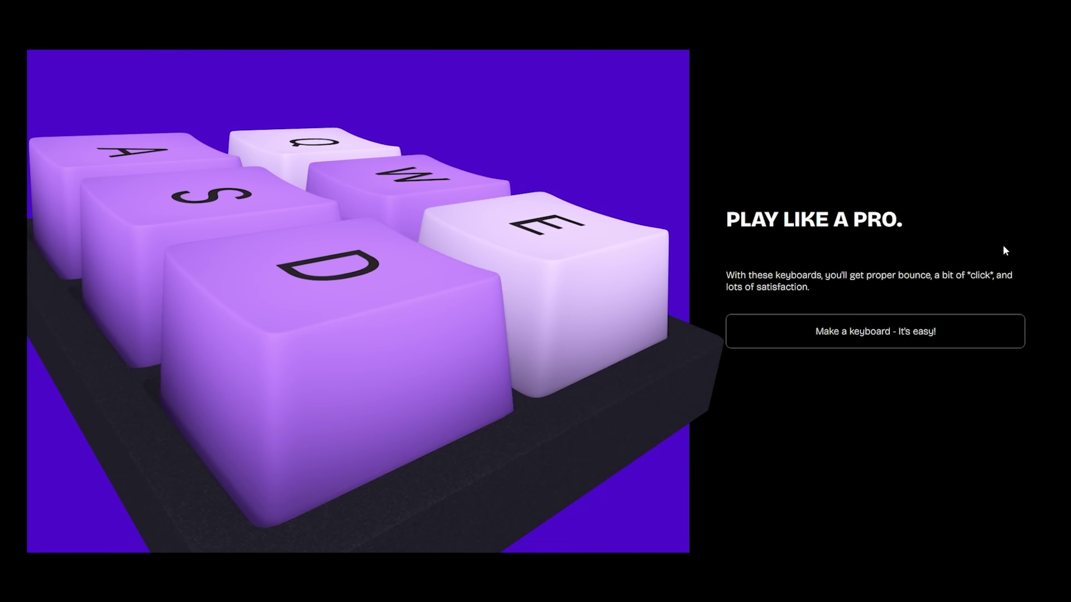
scroll(1004, 248, "down", 5)
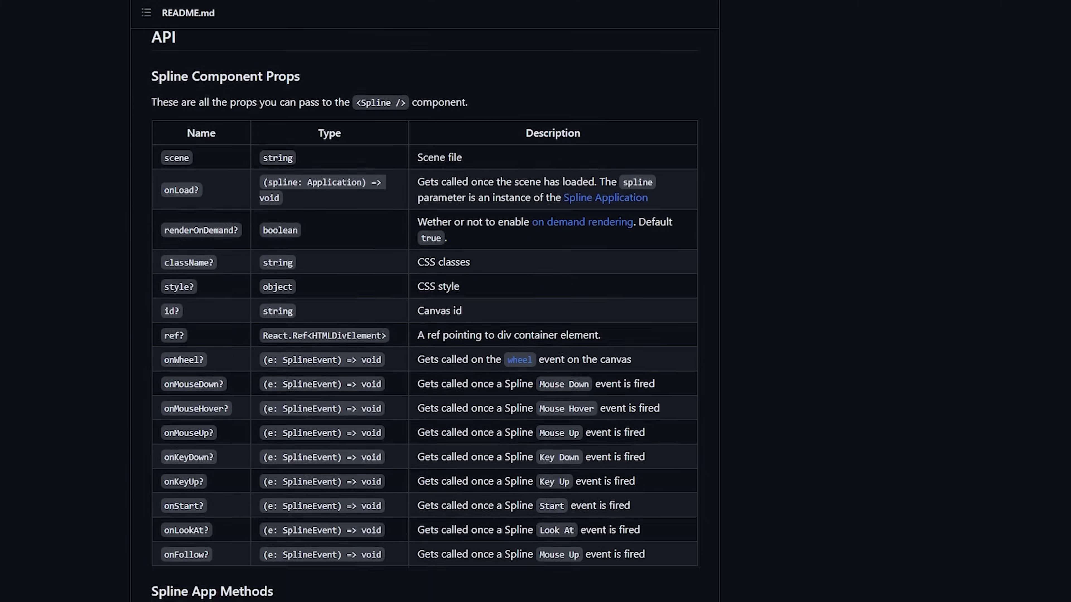
scroll(424, 315, "down", 10)
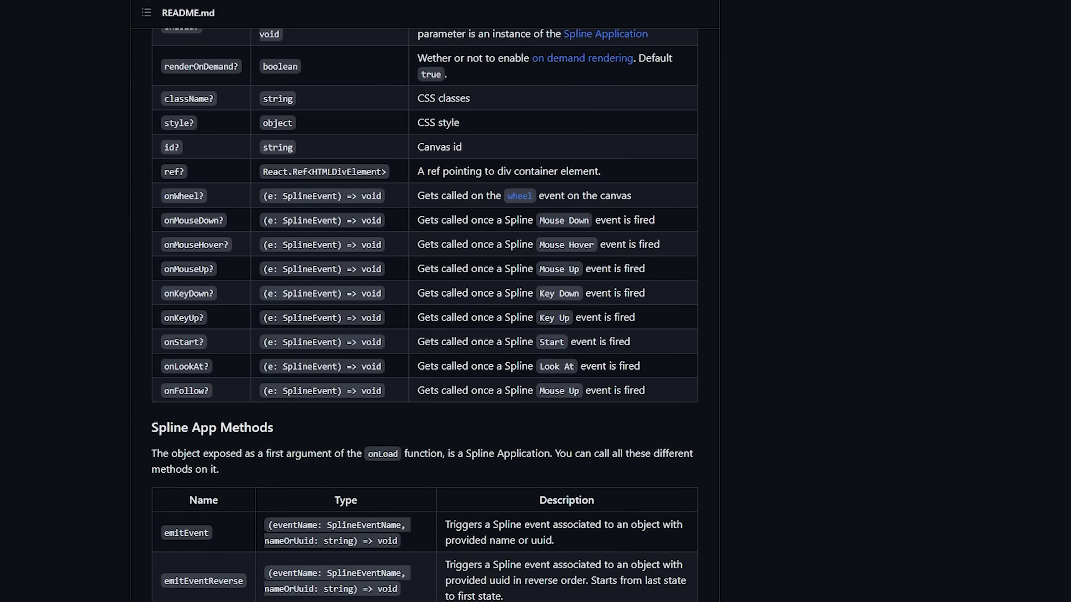
scroll(425, 315, "down", 6)
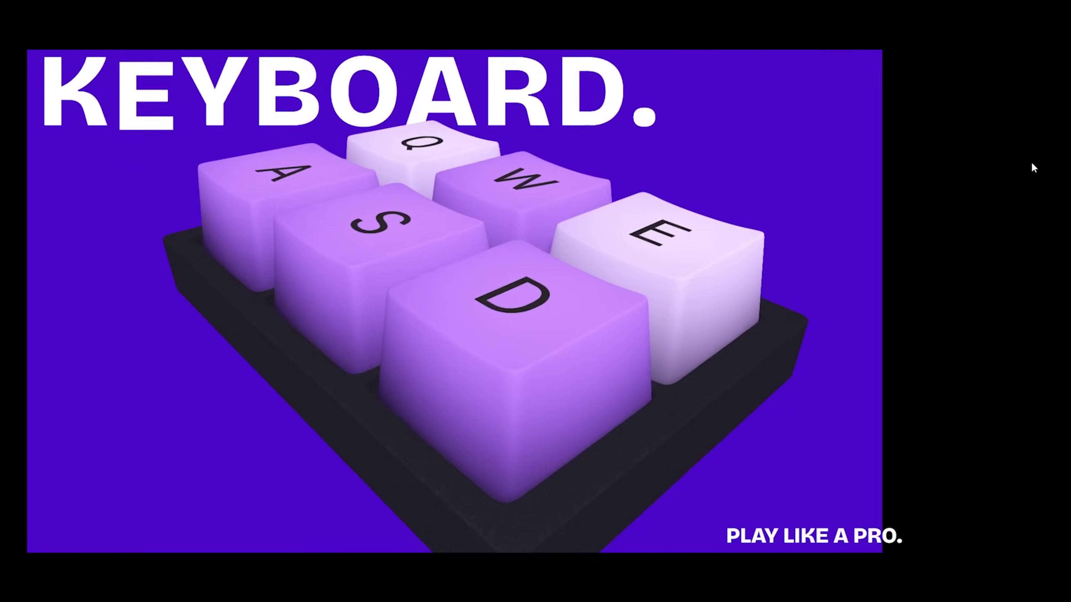
Scroll the landing page down from PLAY LIKE A PRO and back up.
scroll(1031, 161, "down", 3)
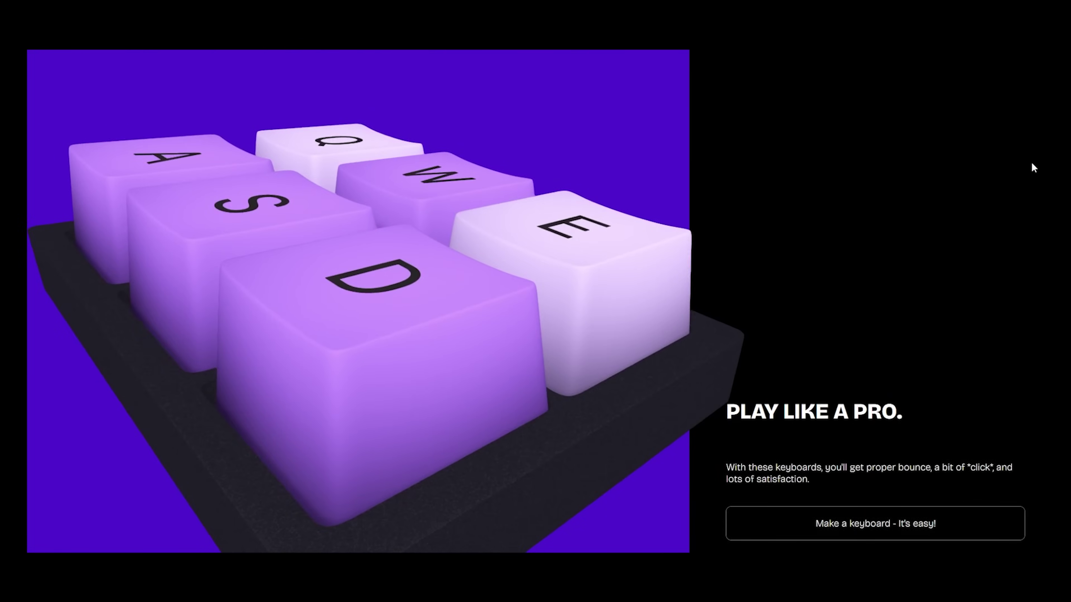
scroll(1032, 162, "up", 5)
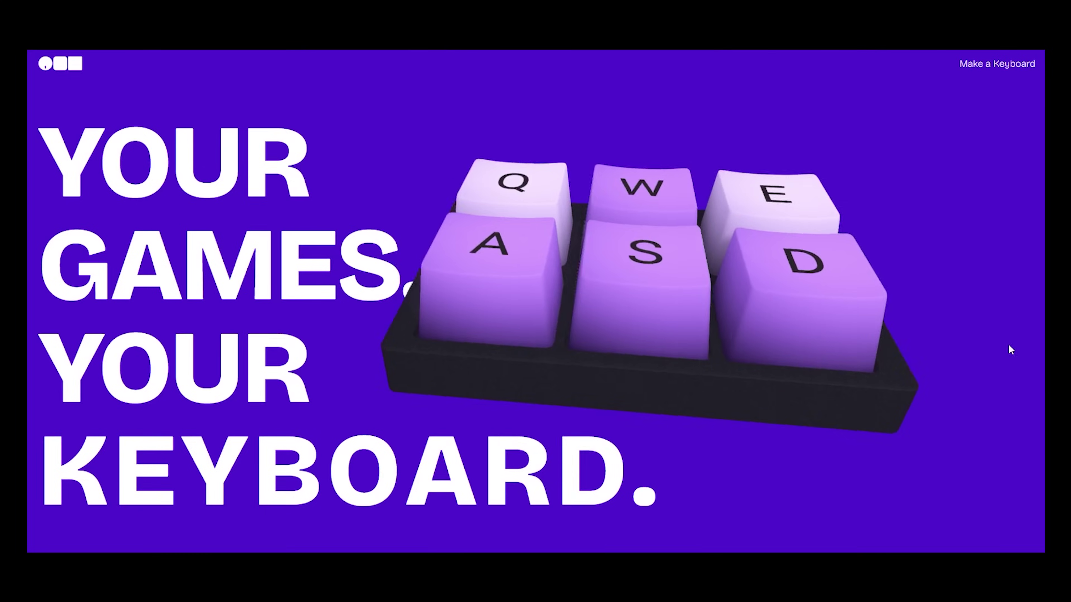
Scroll the page preview down to the green-and-yellow CUSTOMIZE ALL THE WAY section.
scroll(1021, 311, "down", 5)
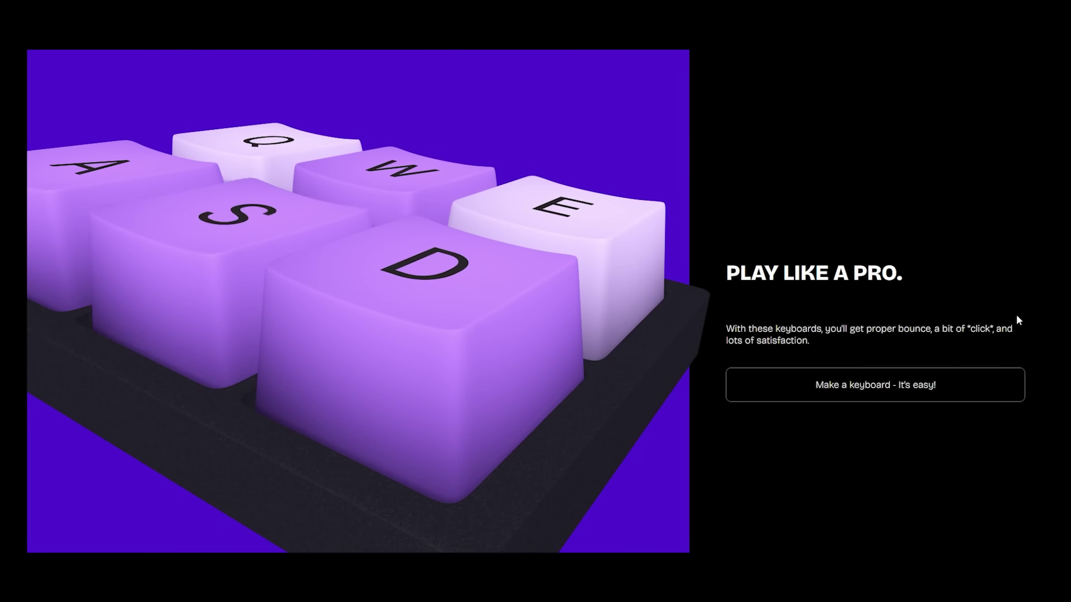
scroll(1014, 440, "down", 3)
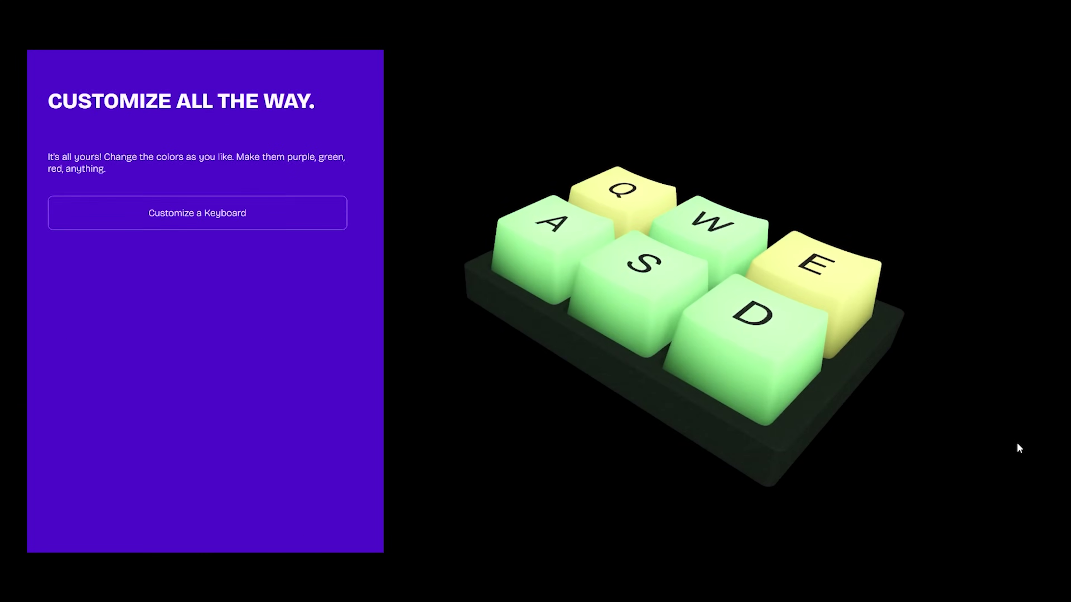
scroll(1017, 443, "down", 3)
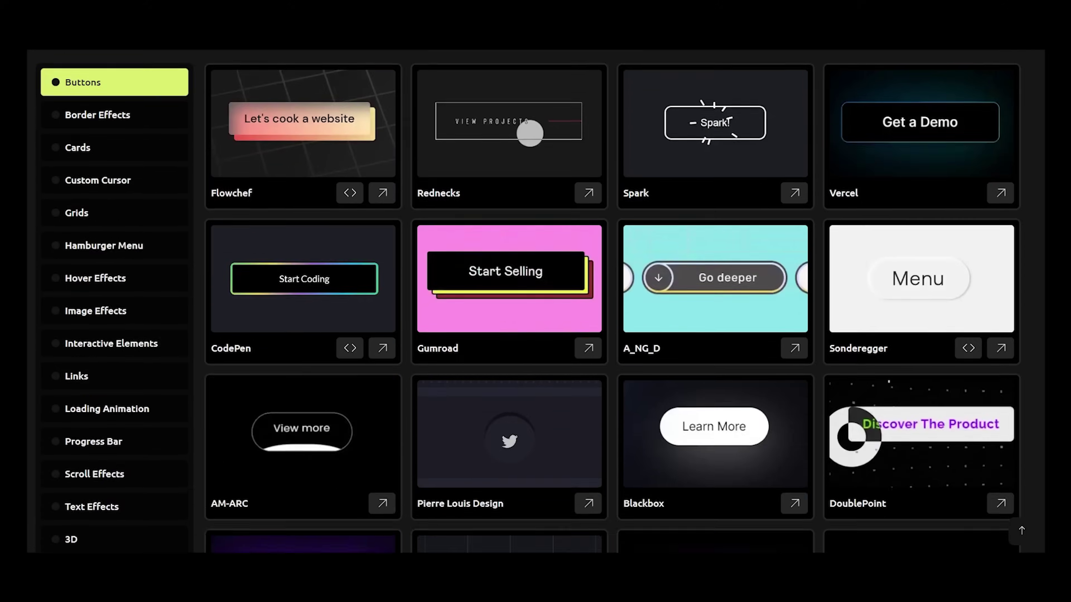
Open a site preview in the Stack Sorted gallery and step through Stripe Press to Cuberto.
scroll(612, 295, "down", 10)
scroll(612, 296, "down", 3)
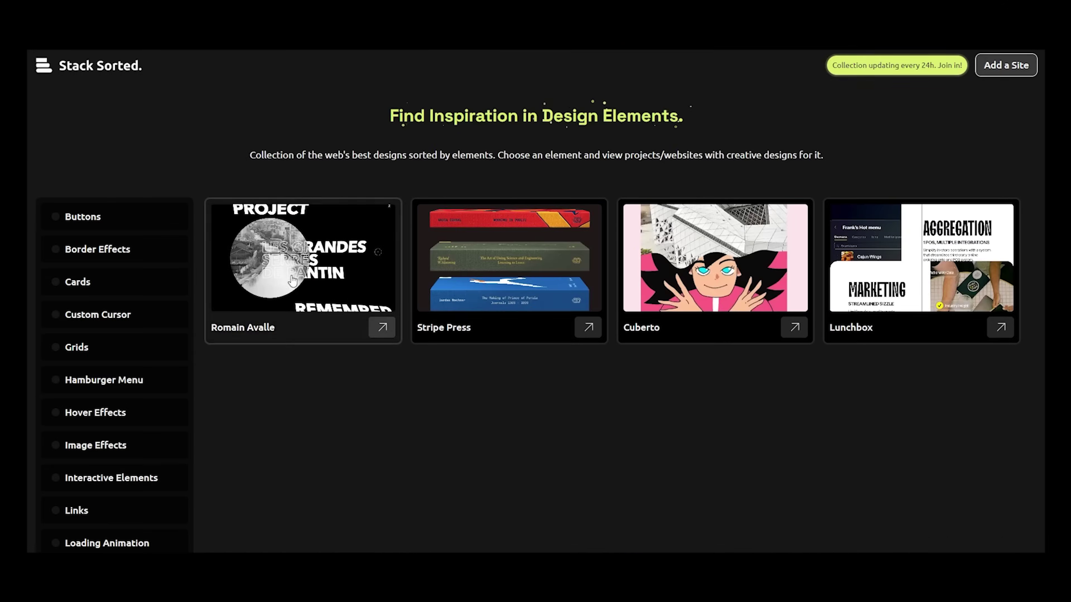
left_click(303, 261)
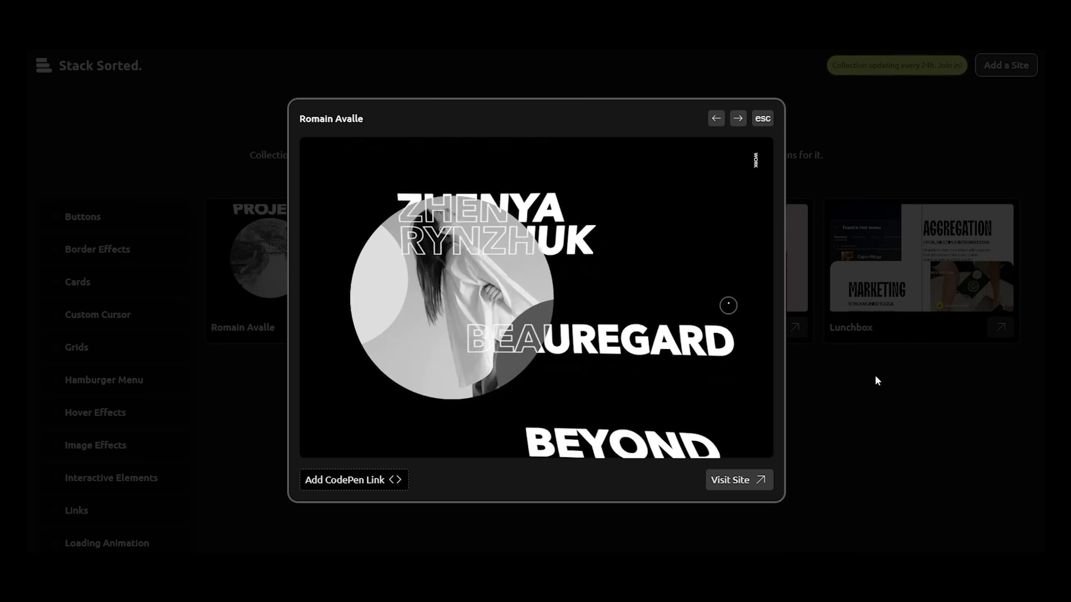
key("Right")
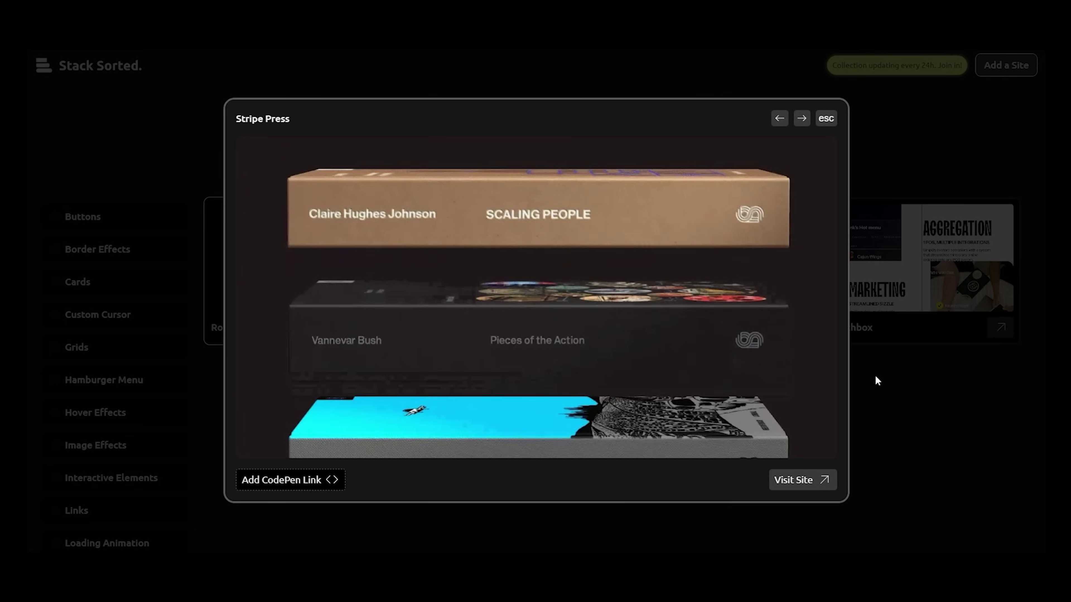
key("Right")
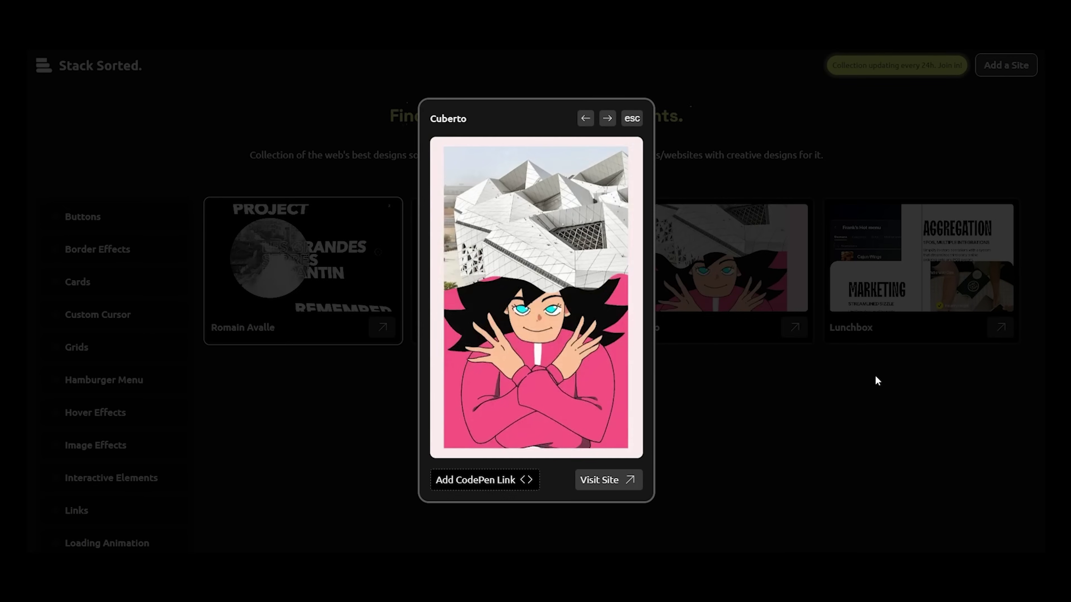